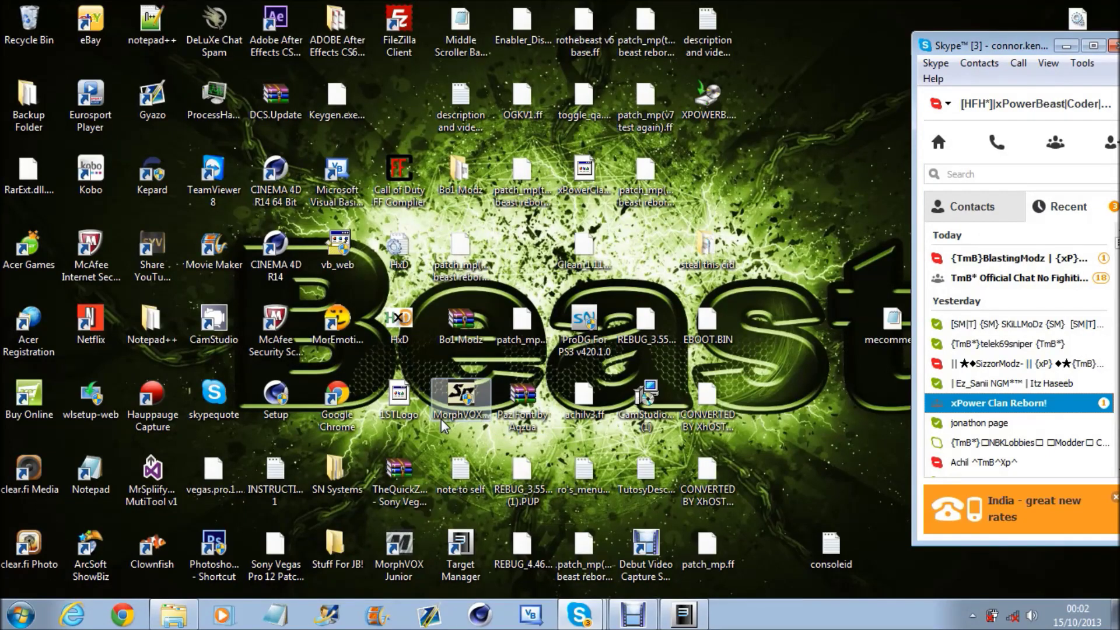
Bring the Explorer window forward and select WindowsFormsApplication1 in the New folder.
click(174, 618)
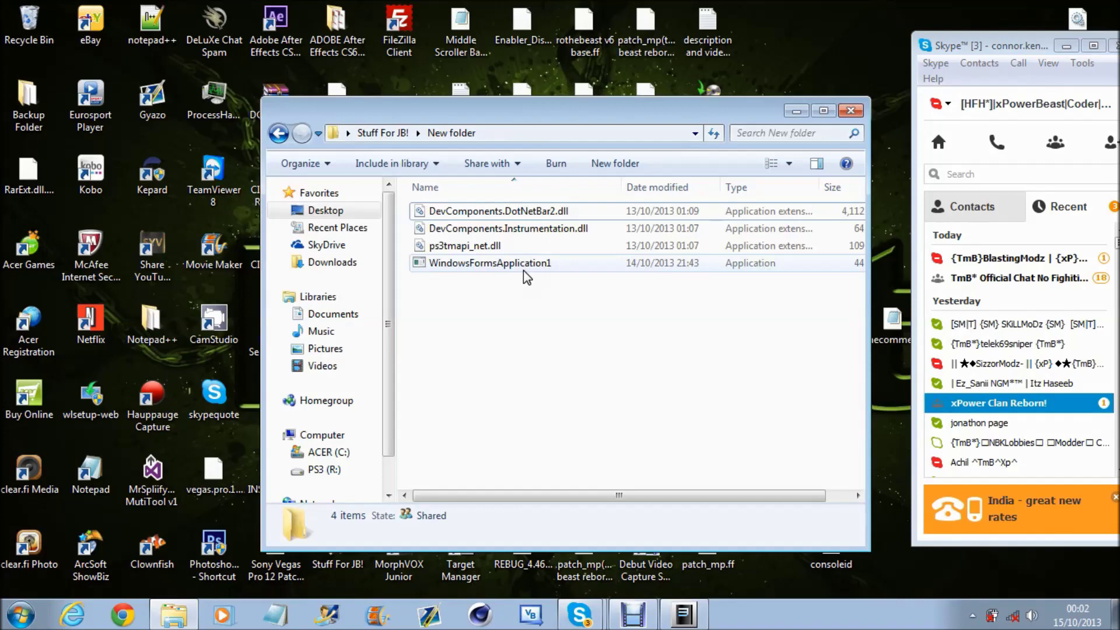
click(523, 271)
Launch WindowsFormsApplication1, move its window right, attach to MW3, and dismiss the welcome message.
double_click(517, 275)
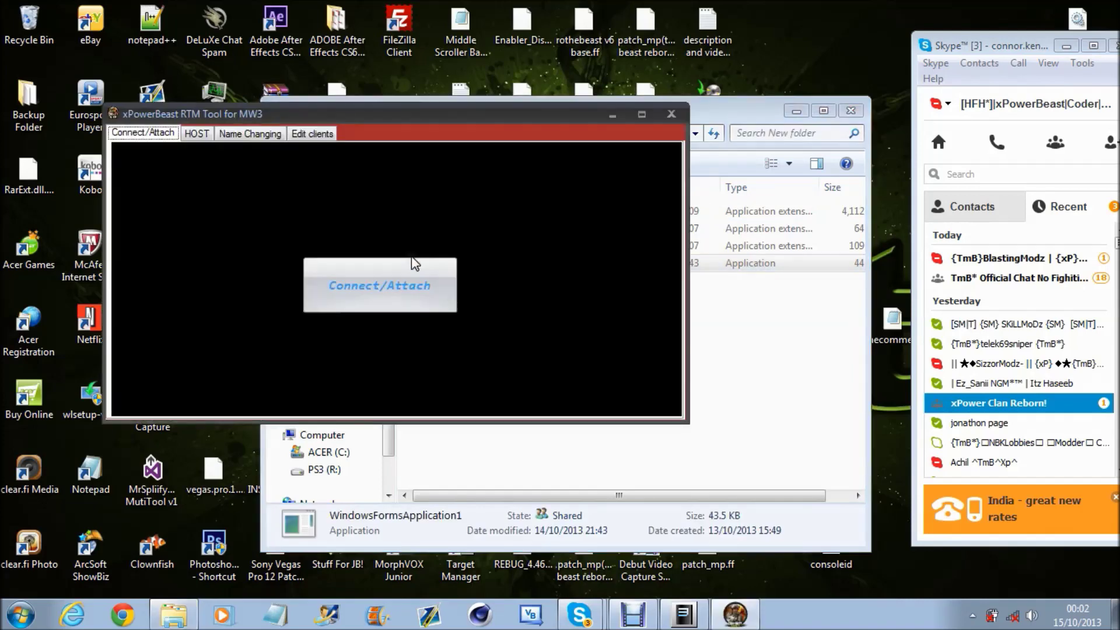
drag(329, 109, 507, 103)
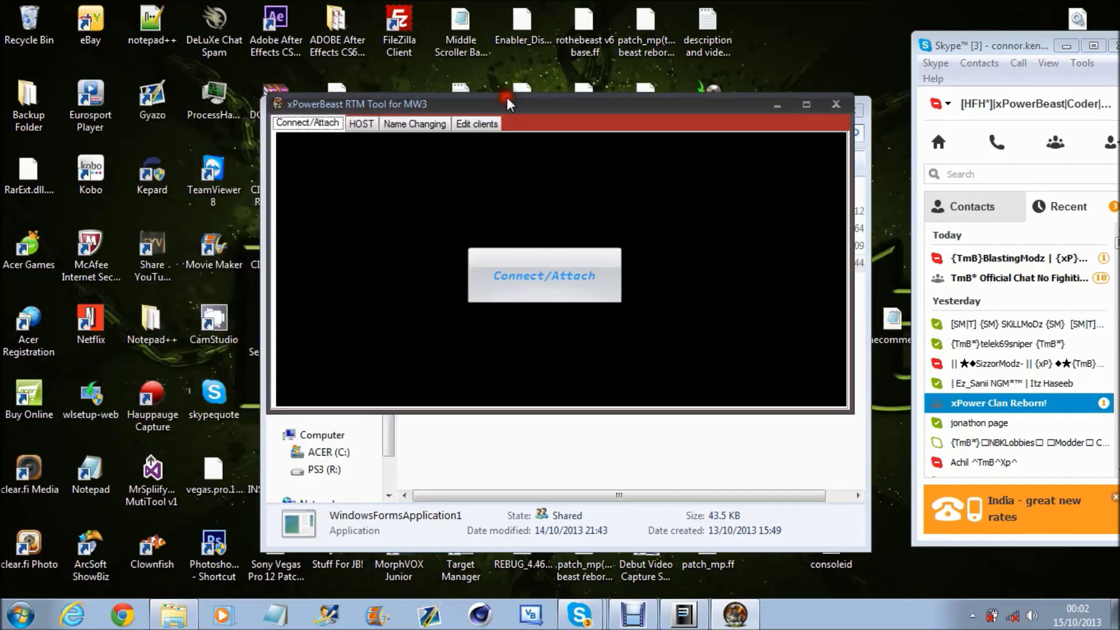
click(561, 291)
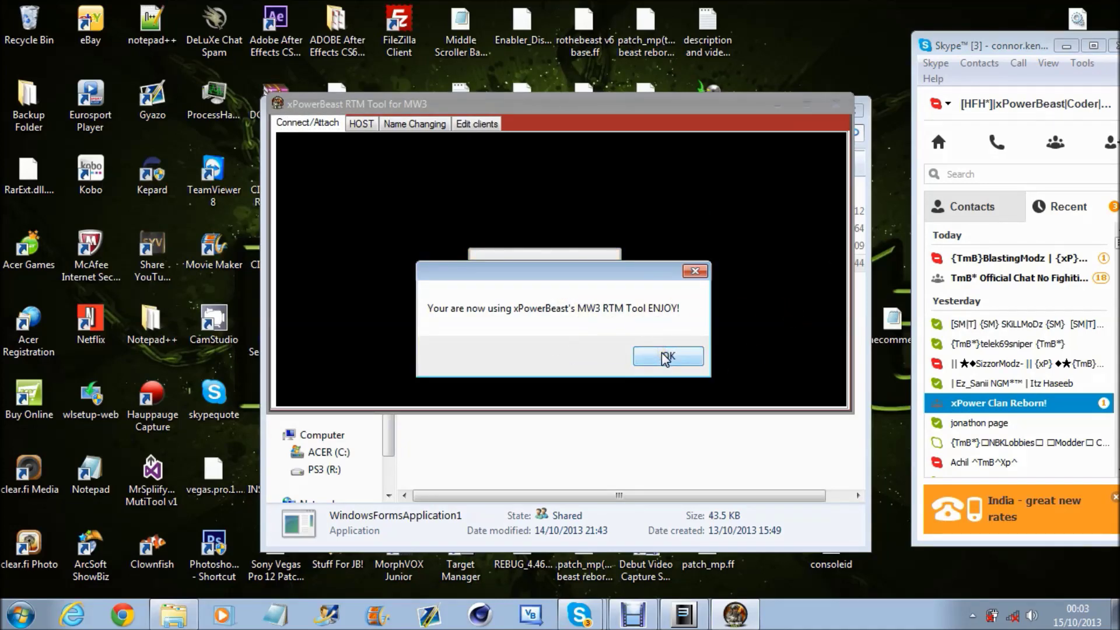
click(668, 356)
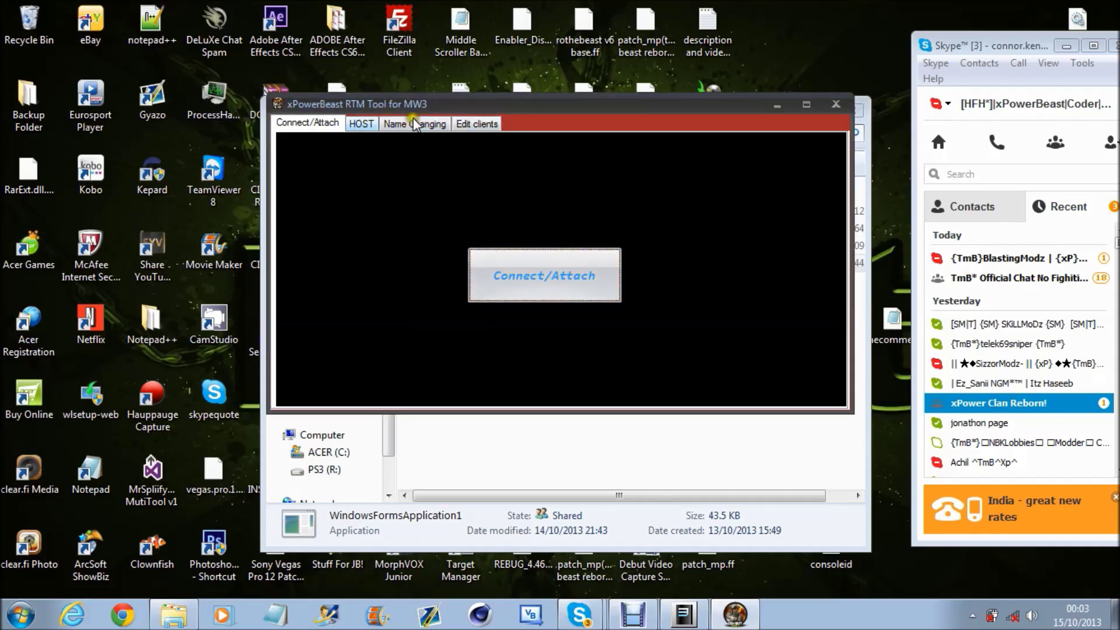
Look through the HOST, Name Changing and Edit clients tabs, ending back on HOST.
click(362, 123)
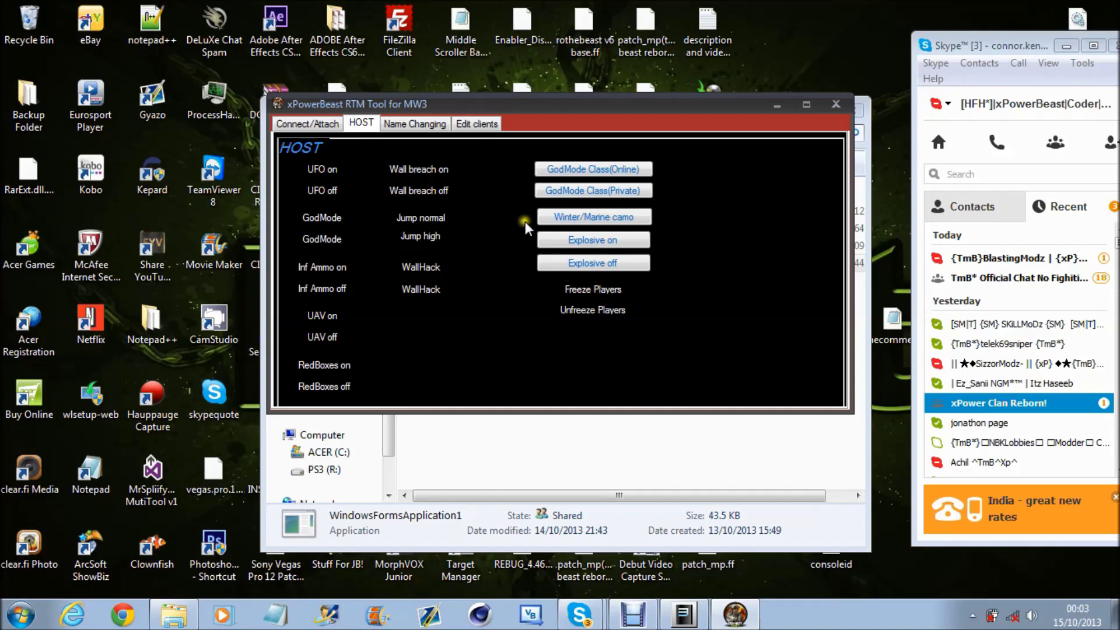
click(421, 124)
click(479, 126)
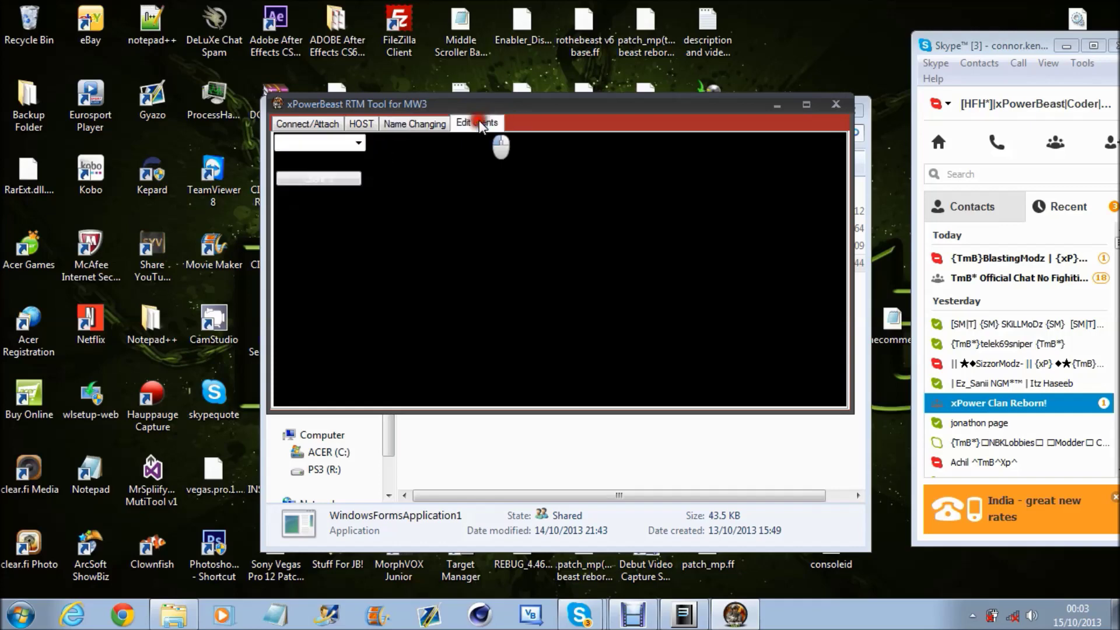
click(360, 128)
click(329, 180)
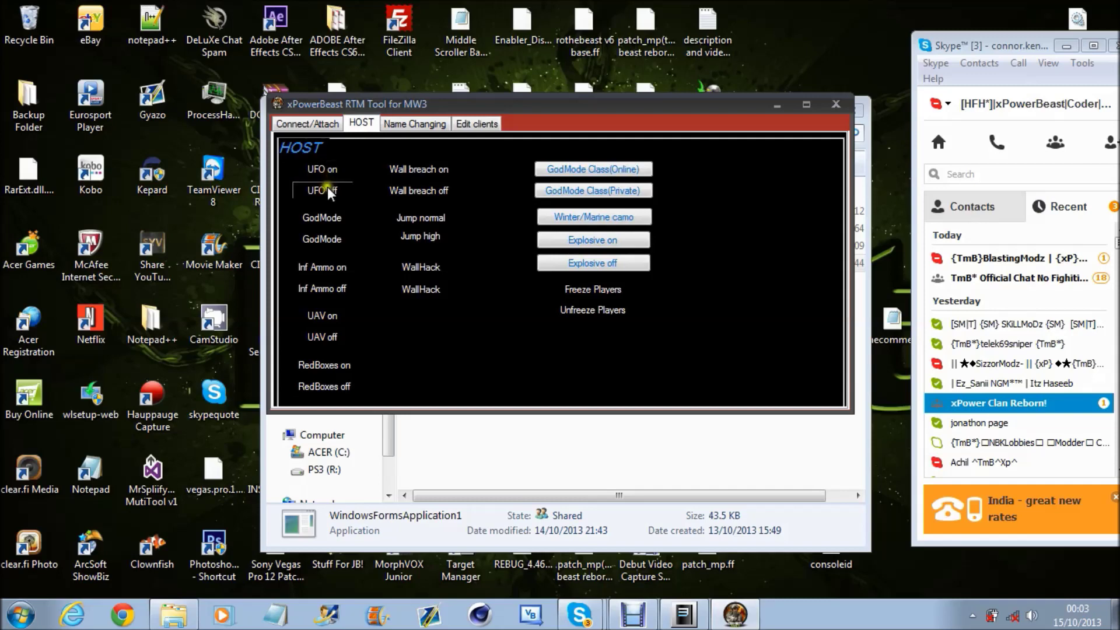
Turn on UFO mode and wall breach, then return to the Connect/Attach tab.
click(333, 173)
click(331, 170)
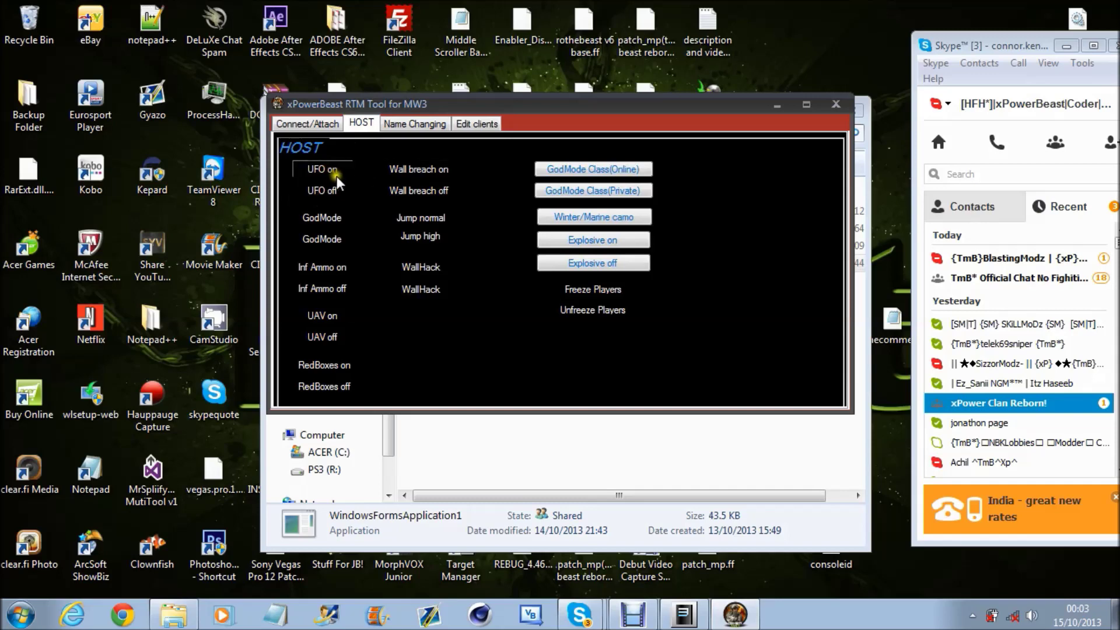
click(379, 280)
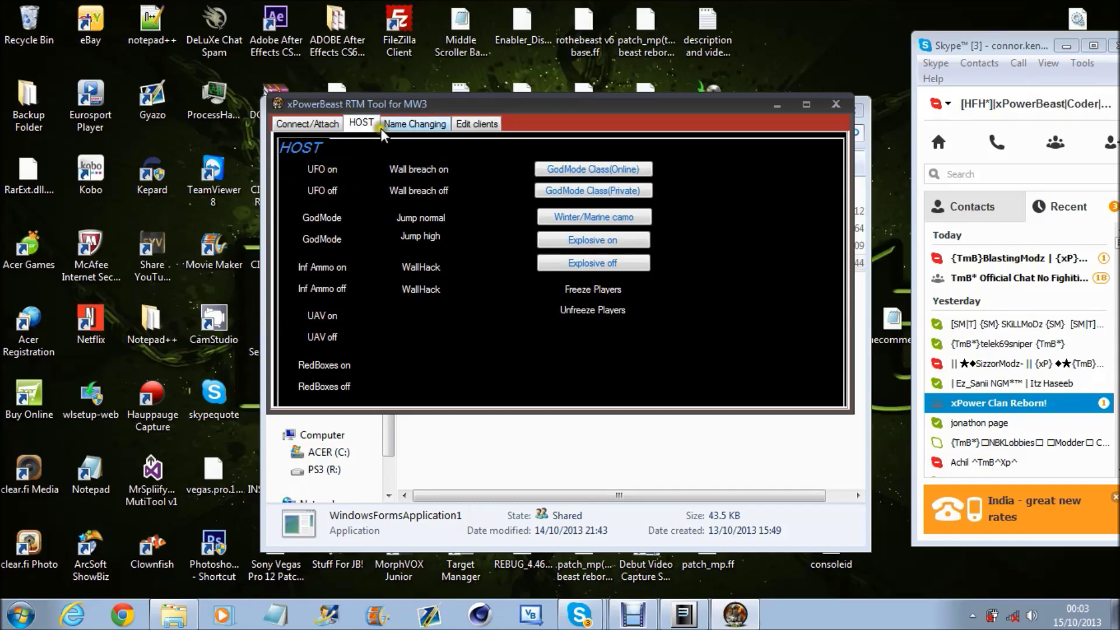
click(421, 173)
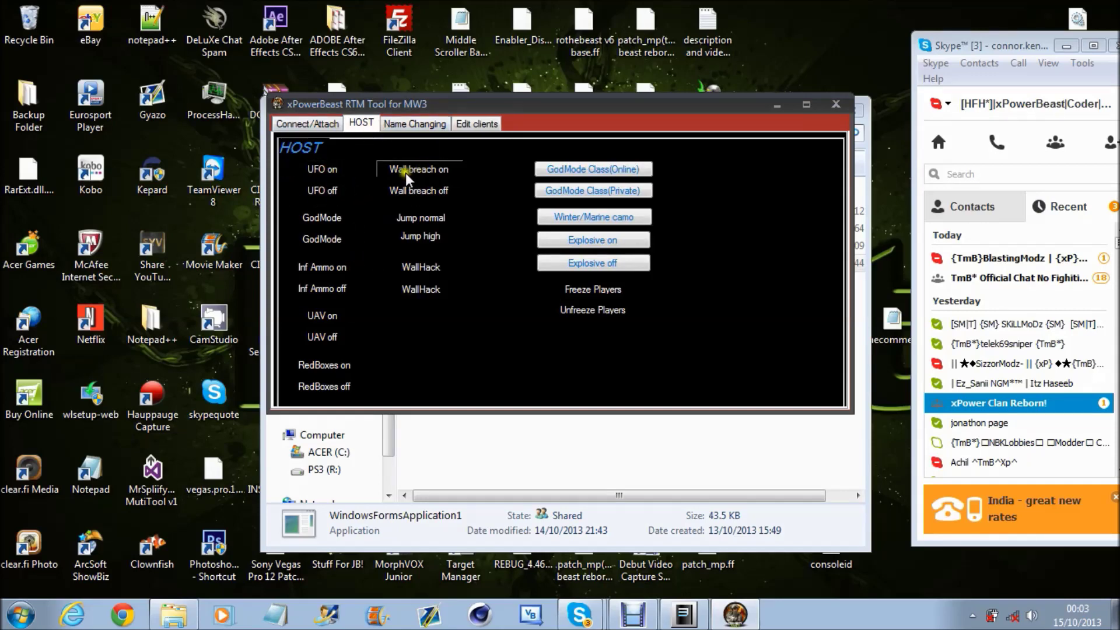
click(366, 150)
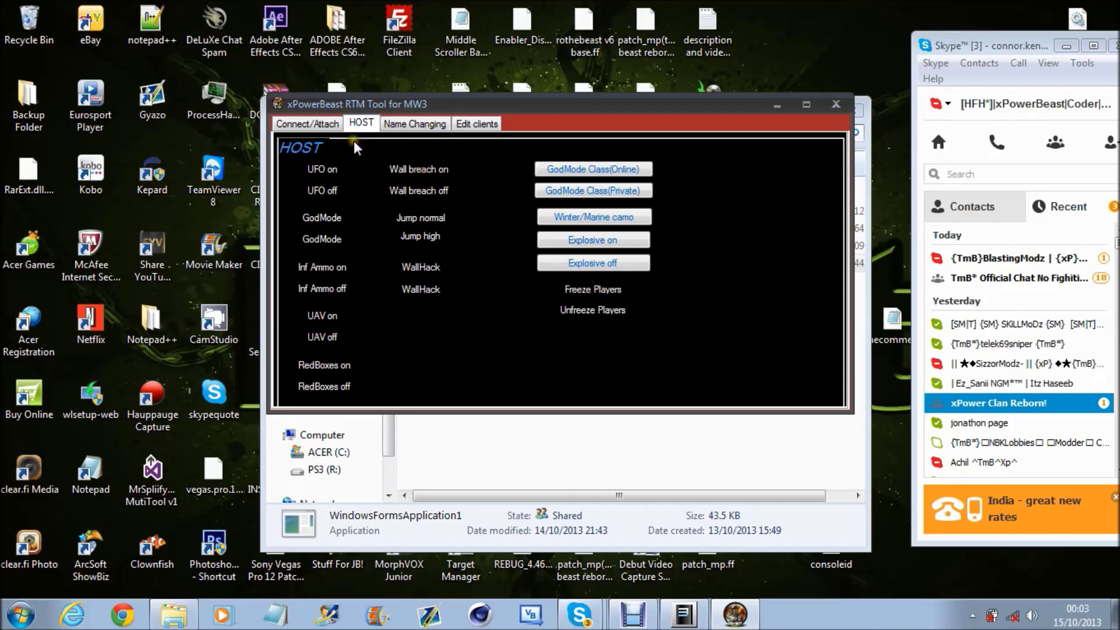
click(310, 127)
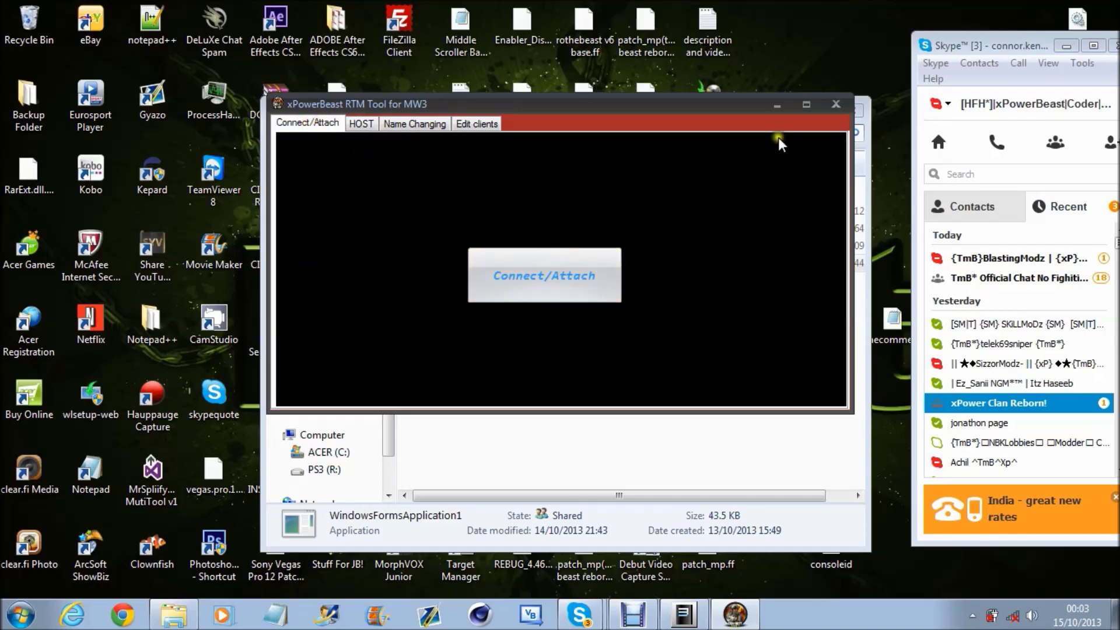